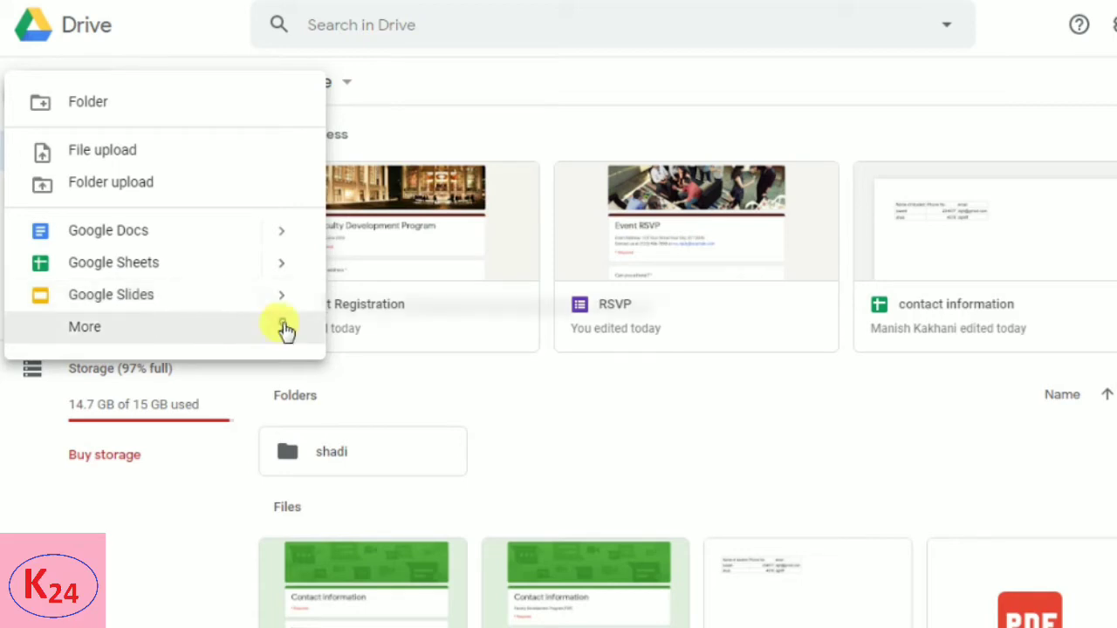
Choose Google Forms from Drive's New > More menu to create a new form.
{"action": "mouse_move", "coordinate": [289, 329]}
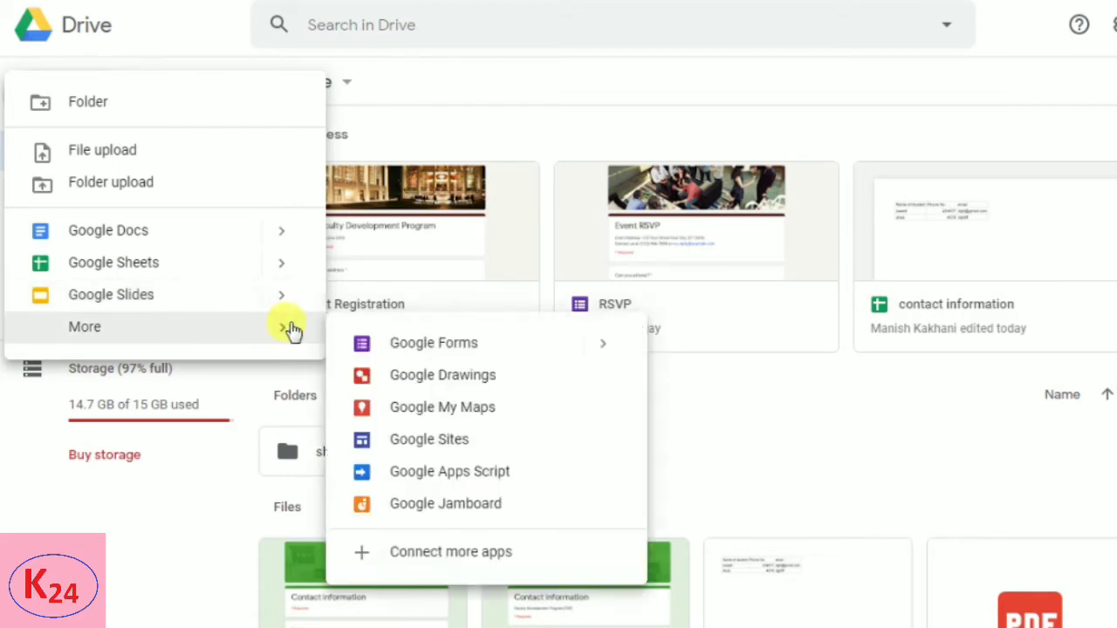
{"action": "left_click", "coordinate": [427, 348]}
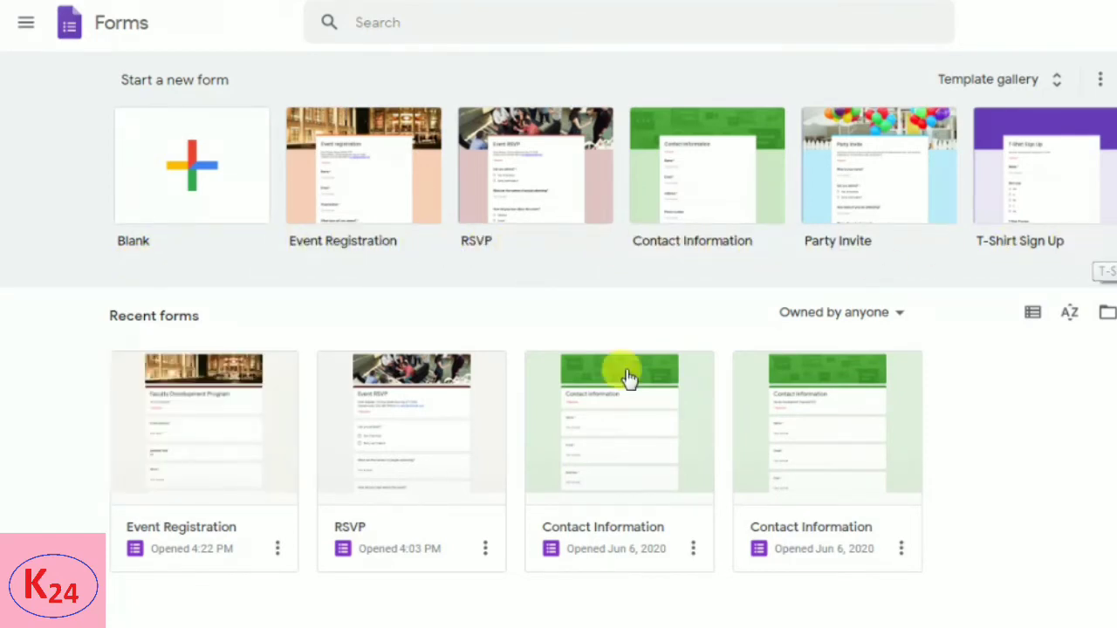
Start from the Event Registration template and retitle the form 'FDP'.
{"action": "left_click", "coordinate": [360, 208]}
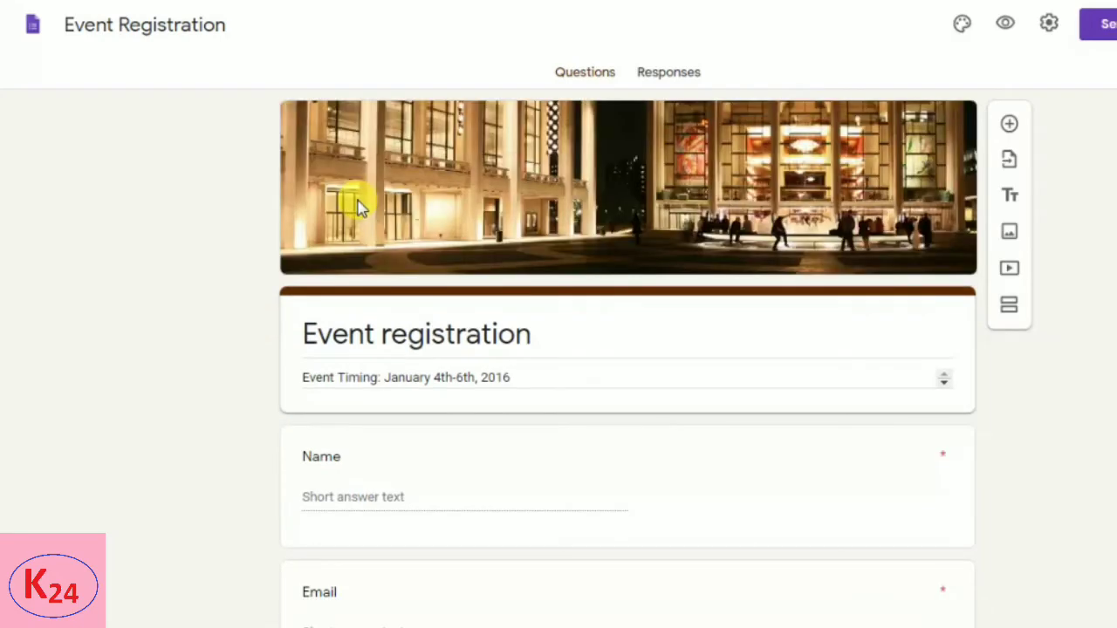
{"action": "triple_click", "coordinate": [529, 345]}
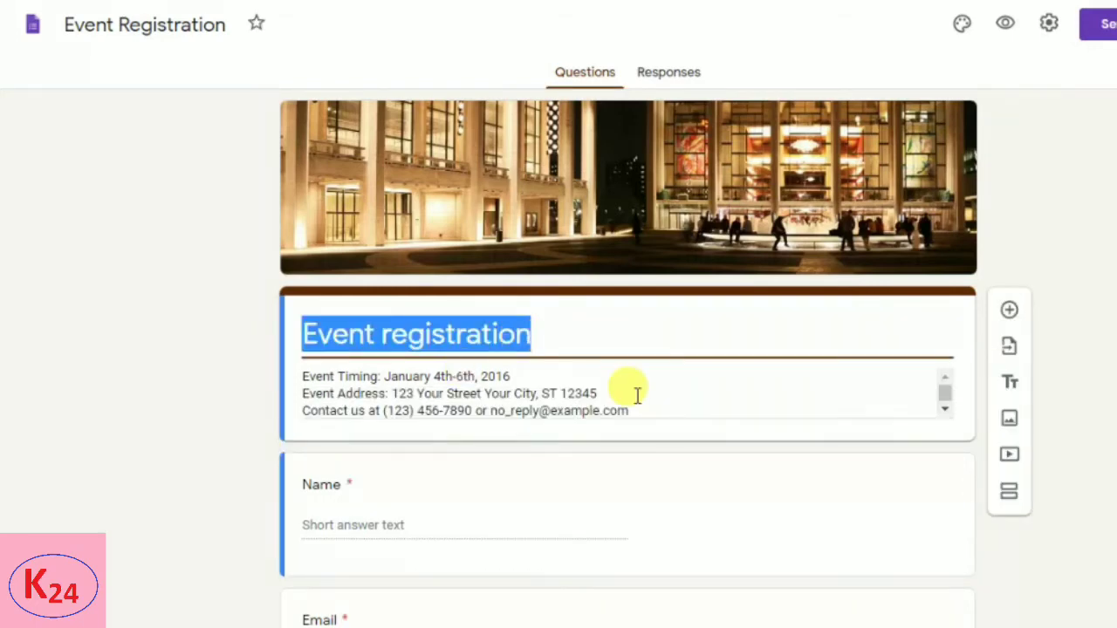
{"action": "type", "text": "F"}
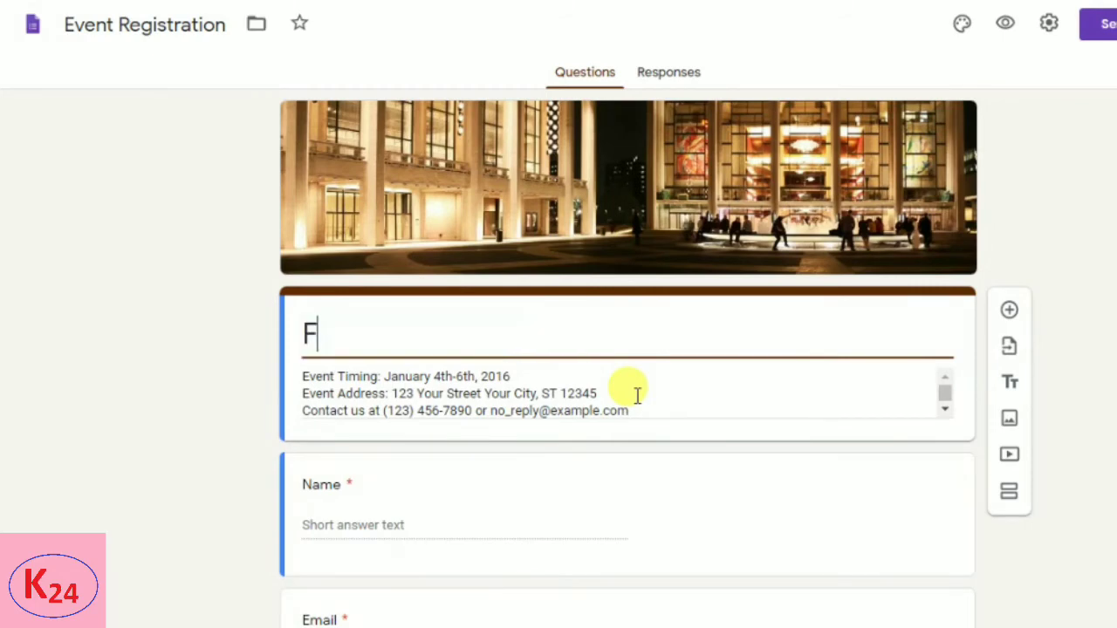
{"action": "type", "text": "DP"}
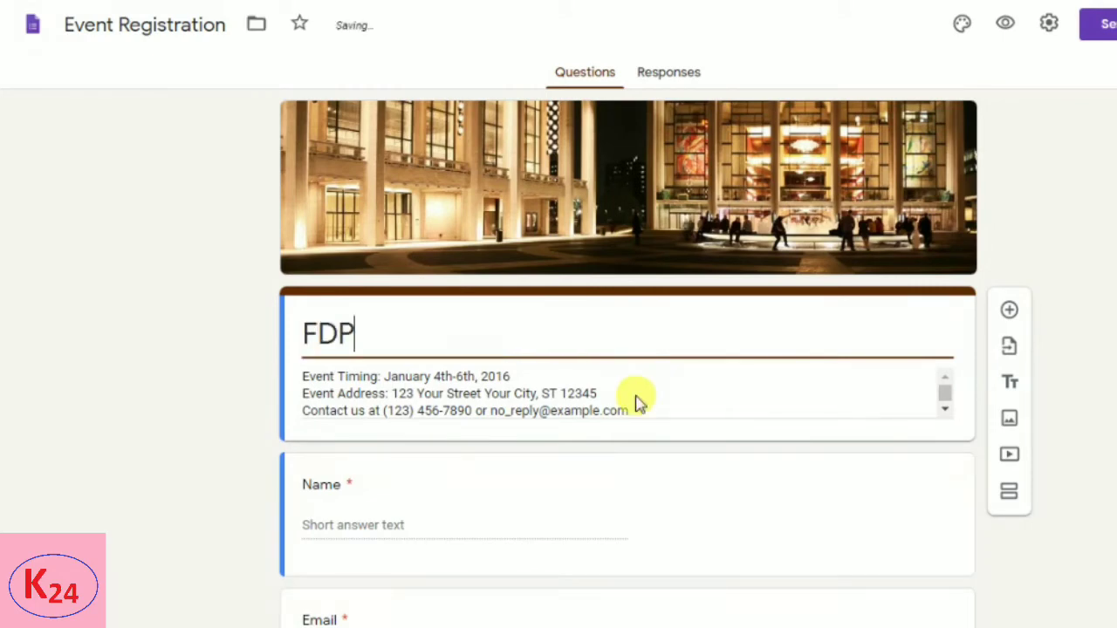
Replace the form description with '10-15 June 2020'.
{"action": "left_click", "coordinate": [306, 379]}
{"action": "key", "text": "ctrl+a"}
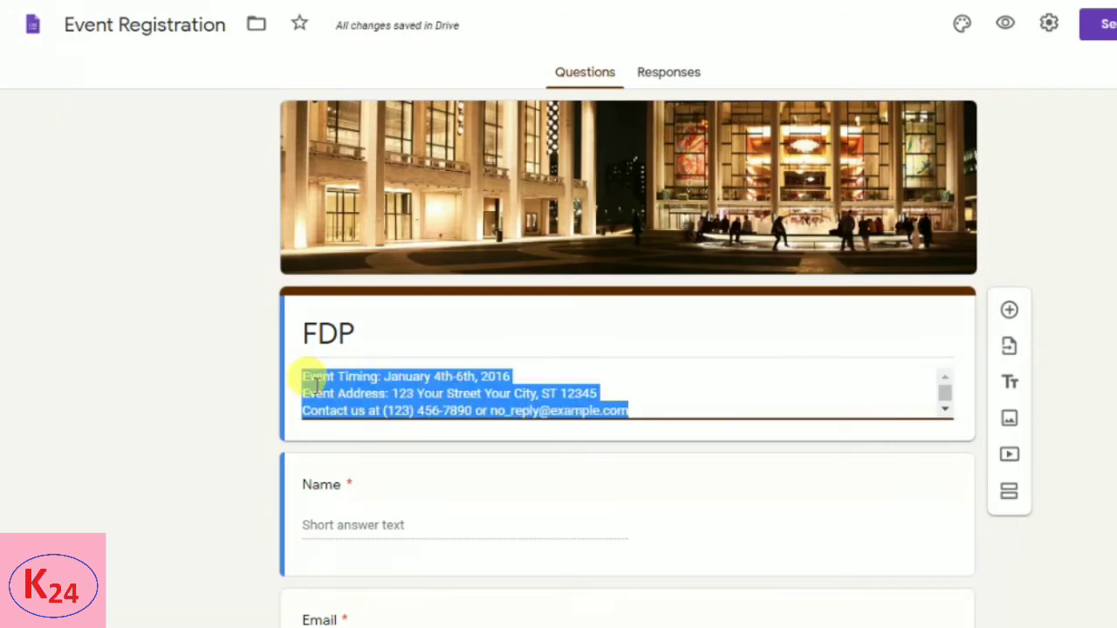
{"action": "key", "text": "BackSpace"}
{"action": "type", "text": "10-1"}
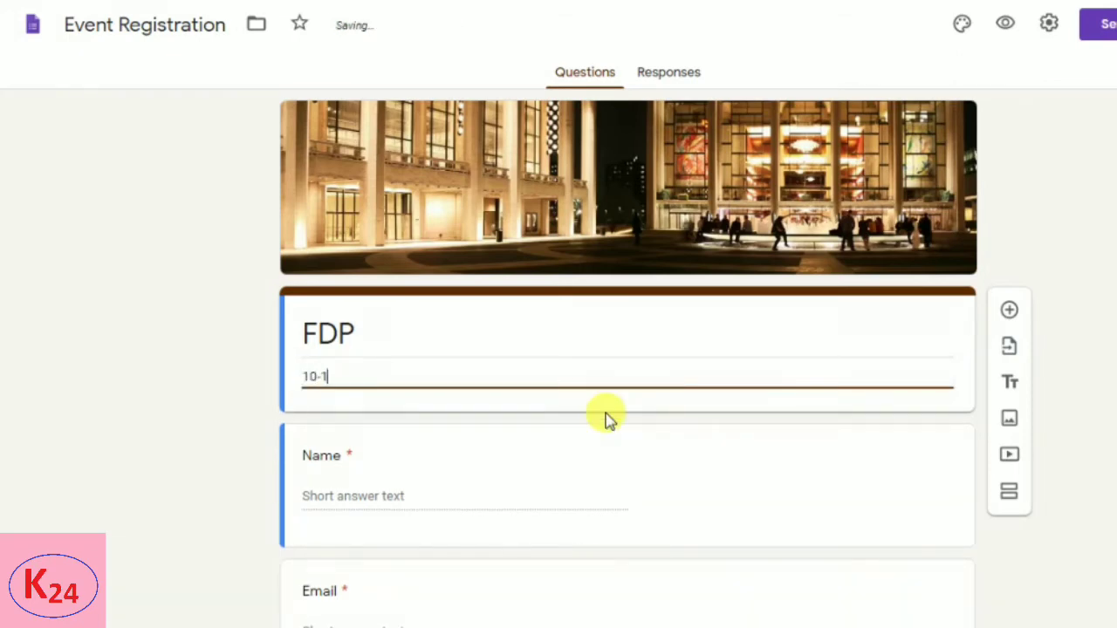
{"action": "type", "text": "5 June 2020"}
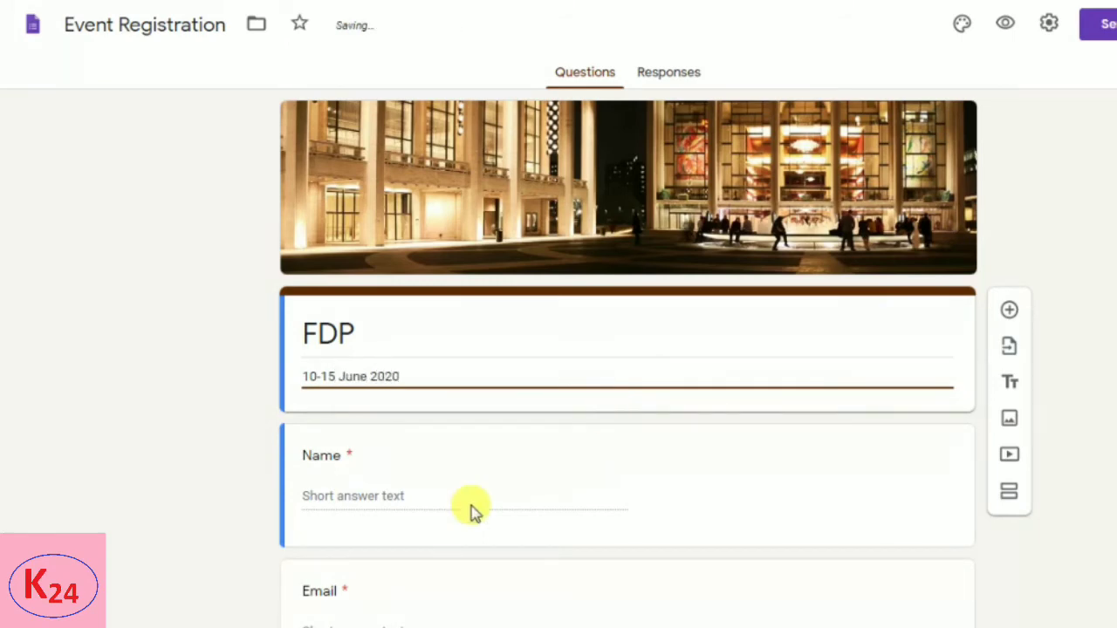
Check the Name question's type options and keep it as Short answer.
{"action": "left_click", "coordinate": [320, 464]}
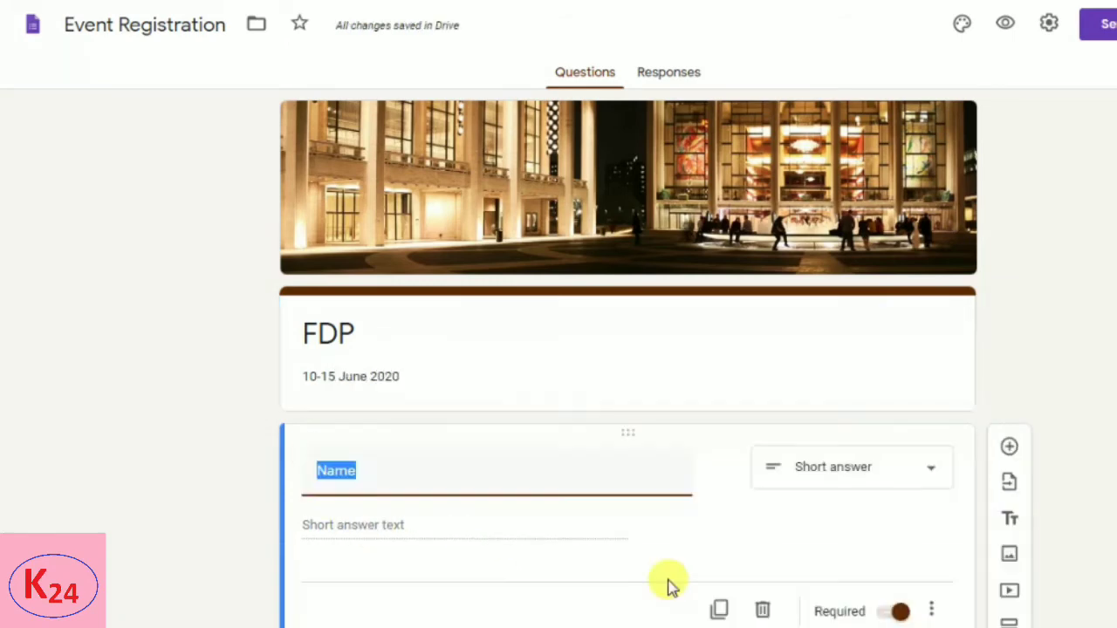
{"action": "scroll", "coordinate": [738, 524], "scroll_direction": "down", "scroll_amount": 2}
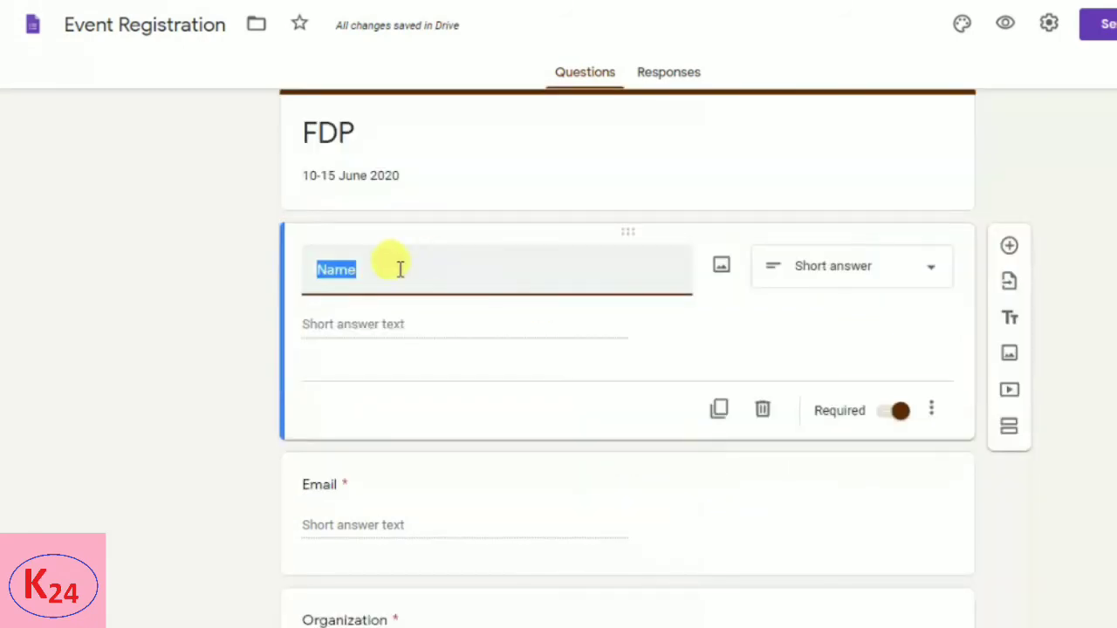
{"action": "left_click", "coordinate": [932, 269]}
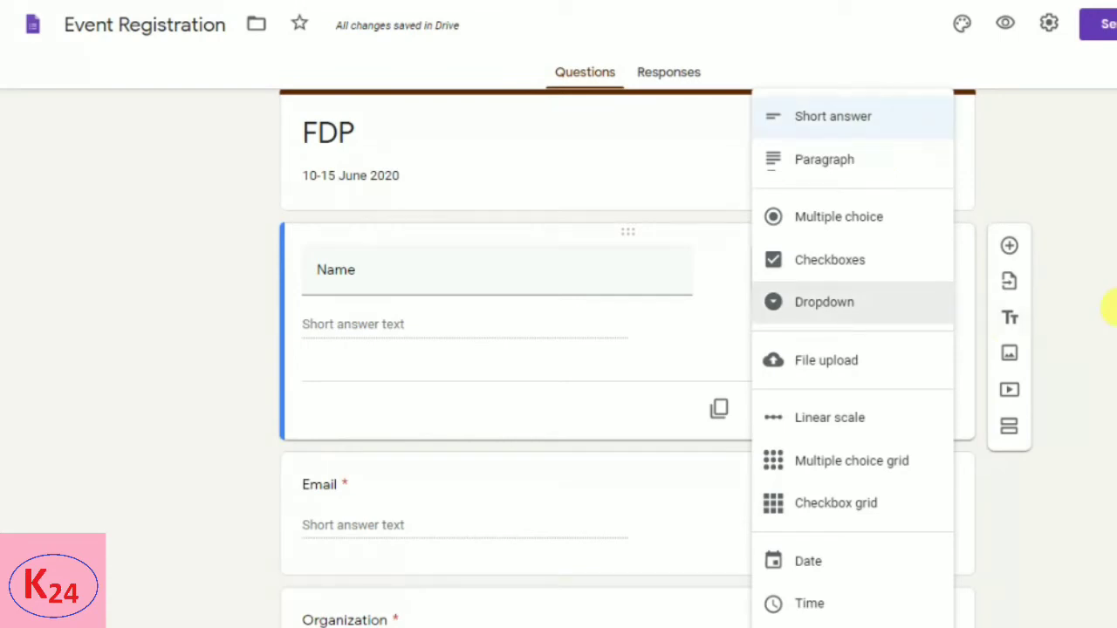
{"action": "left_click", "coordinate": [917, 357]}
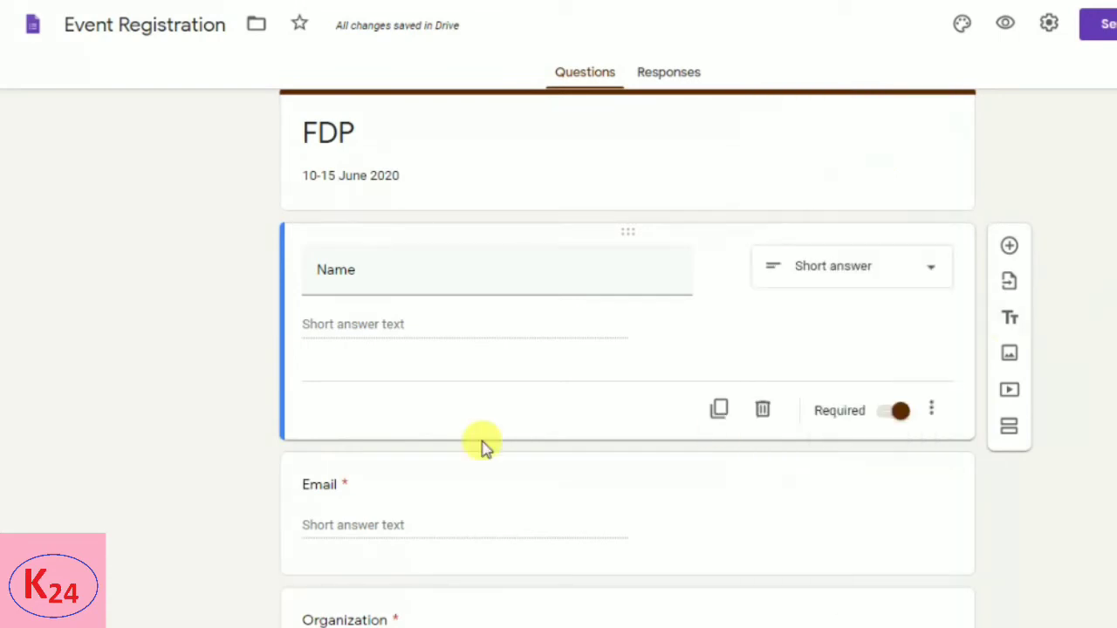
{"action": "scroll", "coordinate": [248, 380], "scroll_direction": "down", "scroll_amount": 2}
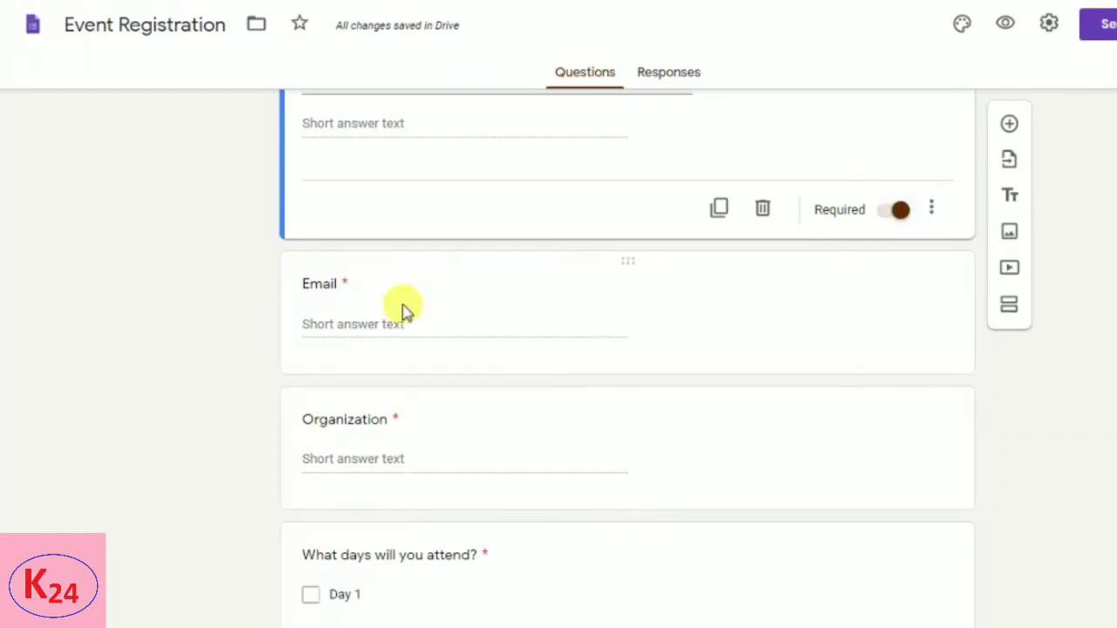
Rename the Email question to 'Email Address'.
{"action": "left_click", "coordinate": [334, 286]}
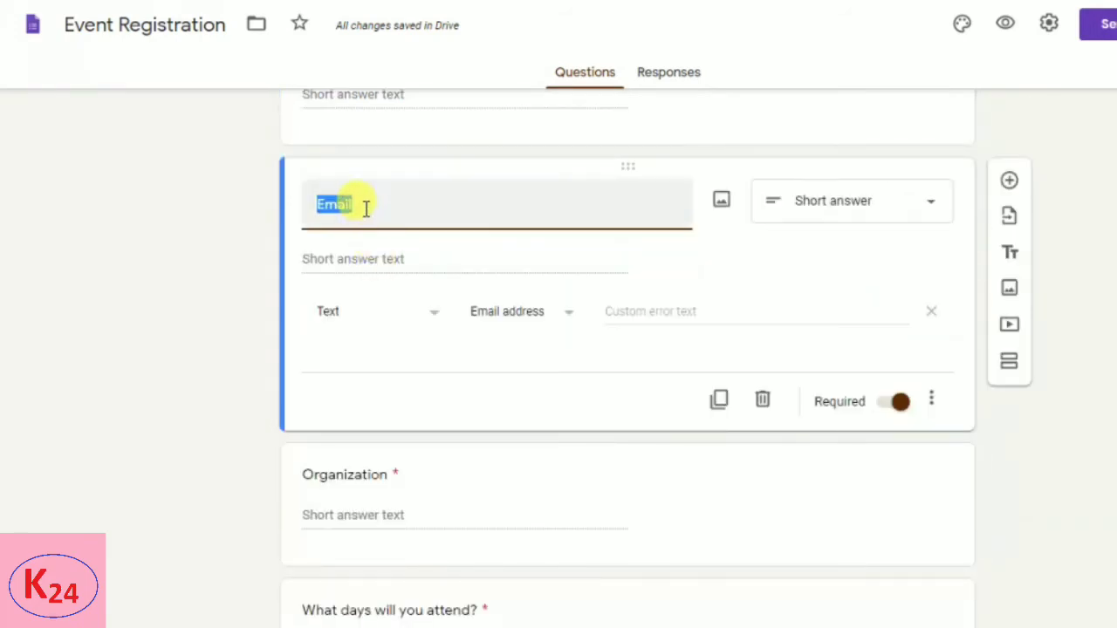
{"action": "left_click", "coordinate": [365, 207]}
{"action": "type", "text": "A"}
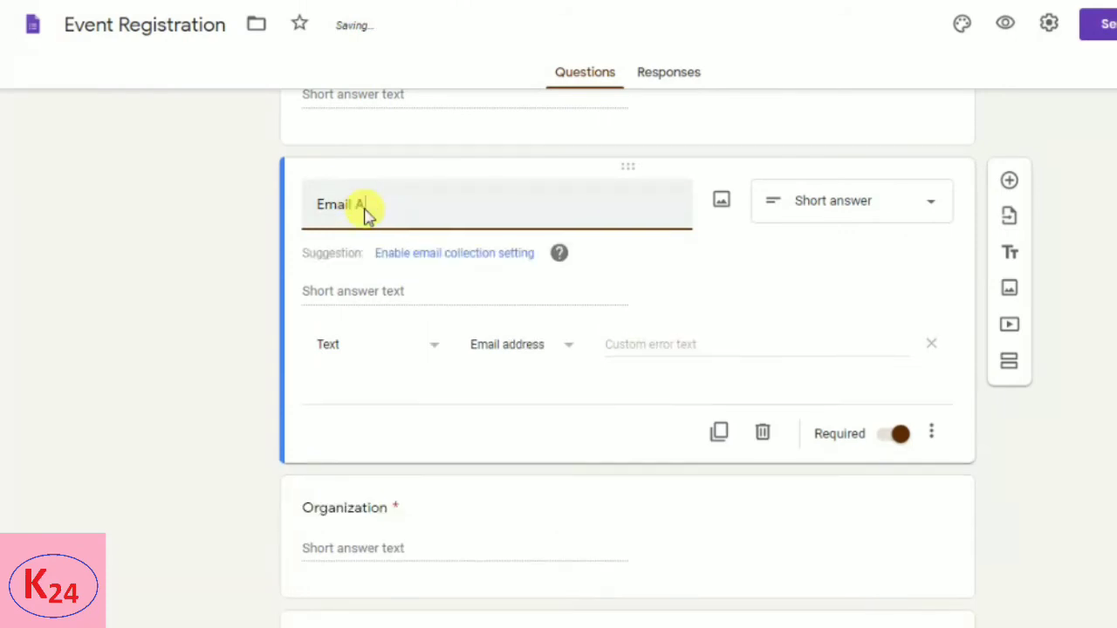
{"action": "type", "text": "ddress"}
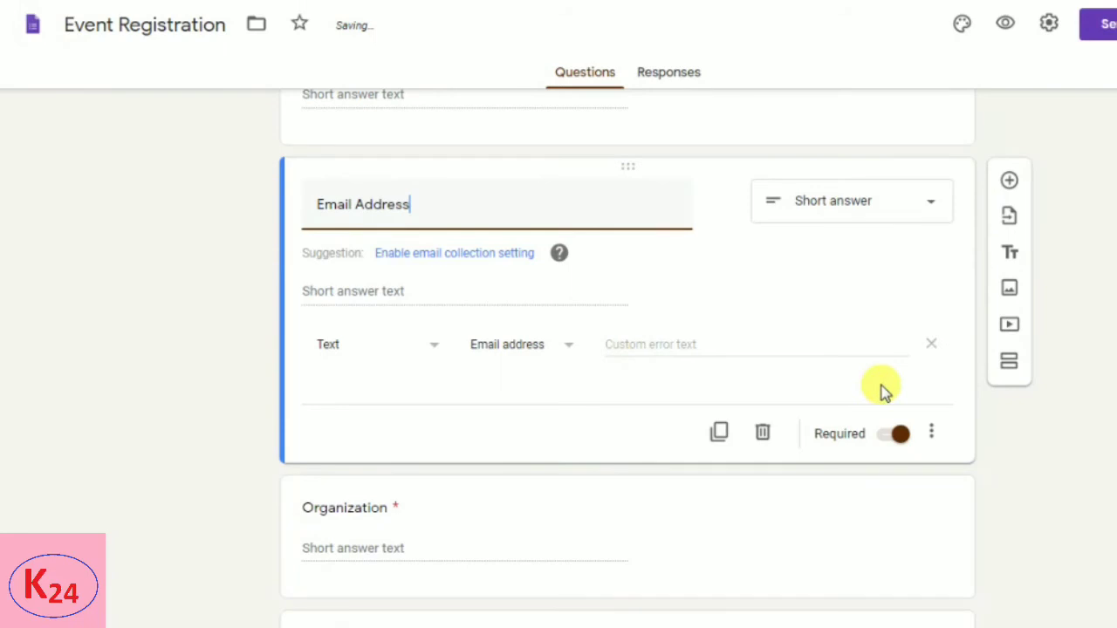
{"action": "scroll", "coordinate": [883, 391], "scroll_direction": "down", "scroll_amount": 2}
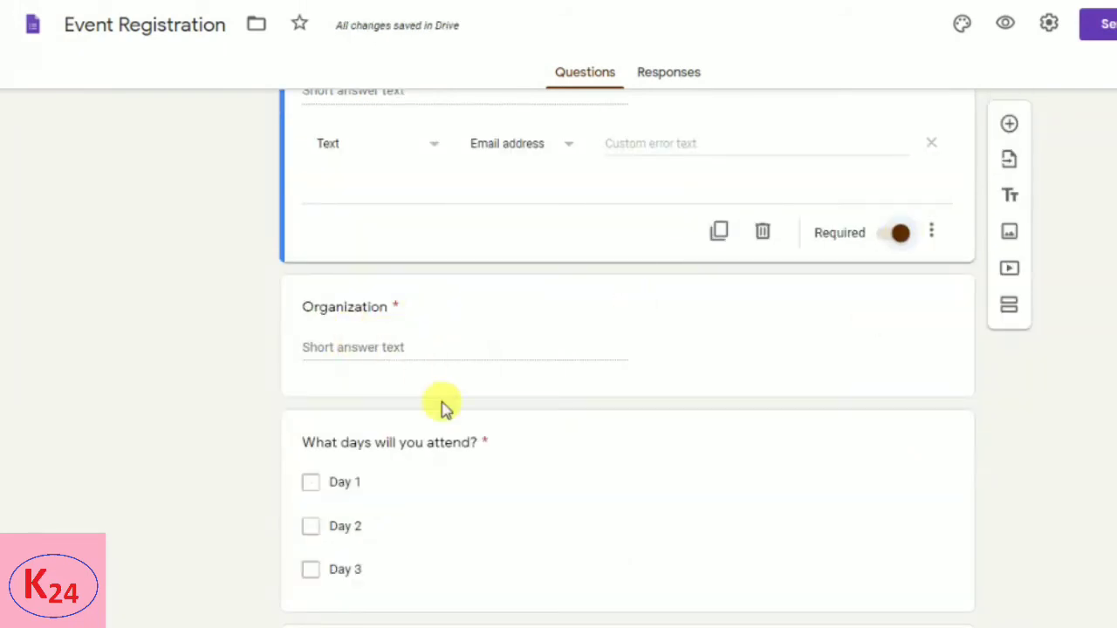
{"action": "scroll", "coordinate": [523, 349], "scroll_direction": "down", "scroll_amount": 2}
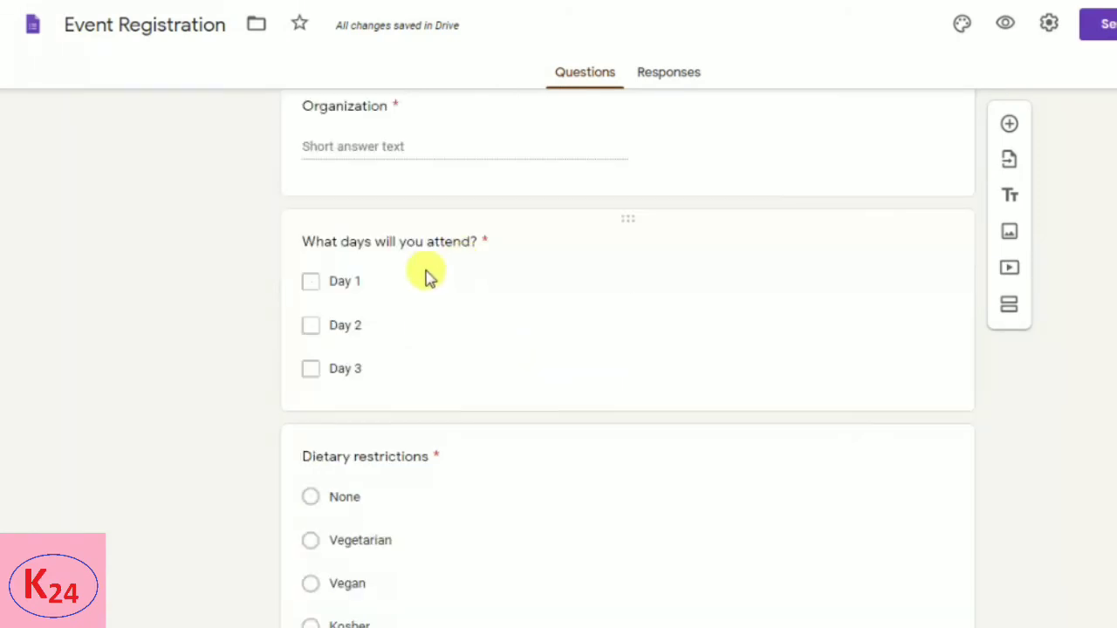
Delete the 'What days will you attend?' question.
{"action": "left_click", "coordinate": [428, 277]}
{"action": "scroll", "coordinate": [733, 314], "scroll_direction": "up", "scroll_amount": 2}
{"action": "scroll", "coordinate": [741, 316], "scroll_direction": "down", "scroll_amount": 1}
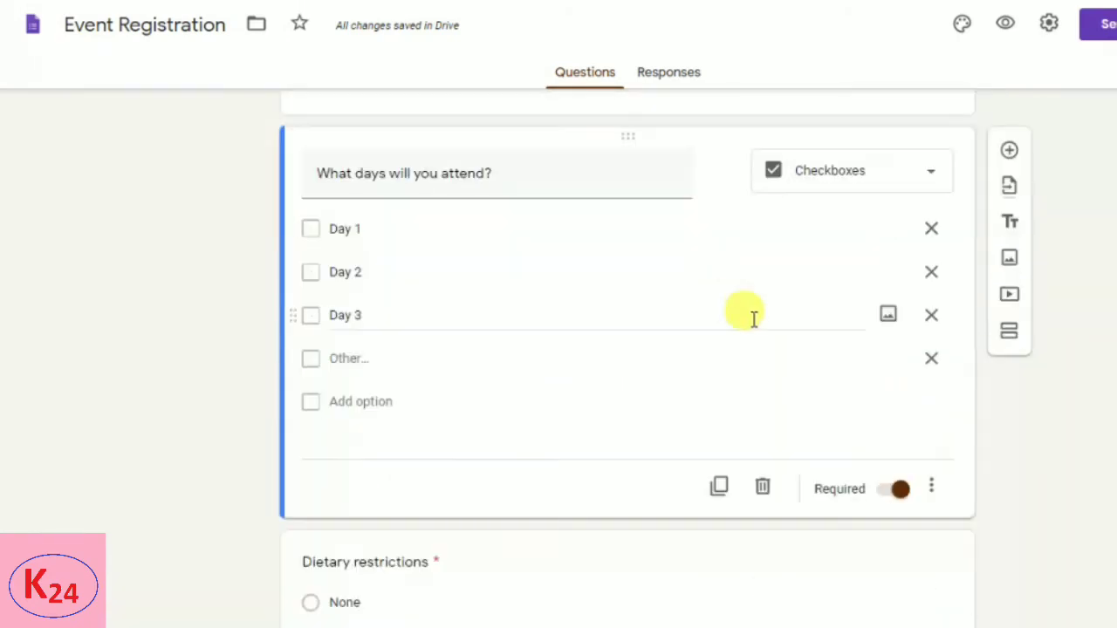
{"action": "left_click", "coordinate": [762, 490]}
Retitle Dietary restrictions to 'Gender' with options renamed to Male and Female.
{"action": "left_click", "coordinate": [428, 249]}
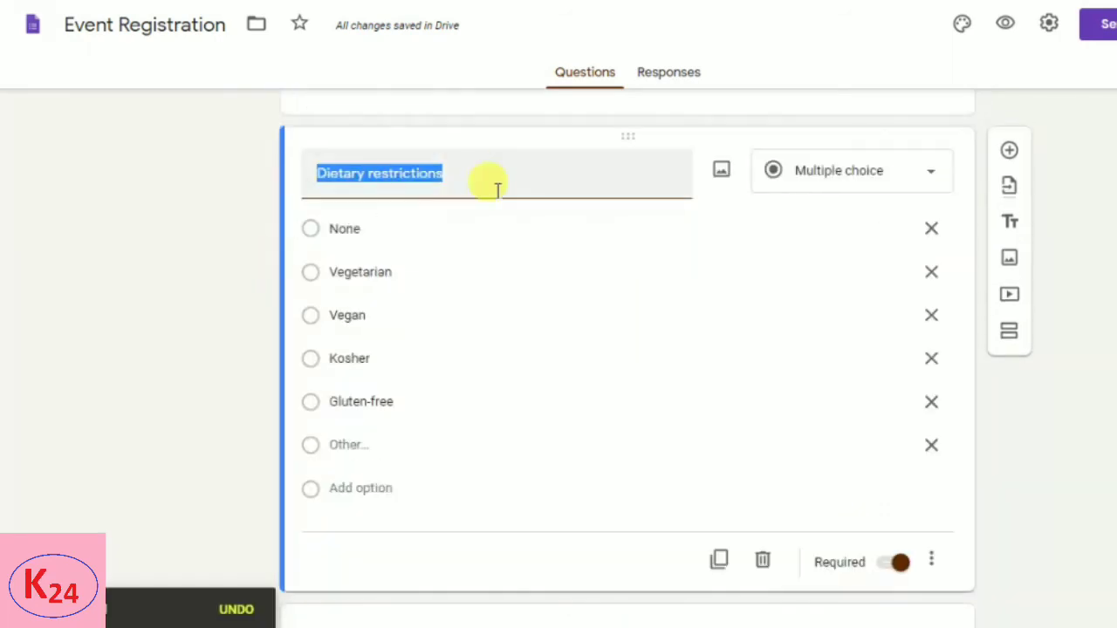
{"action": "type", "text": "Gender"}
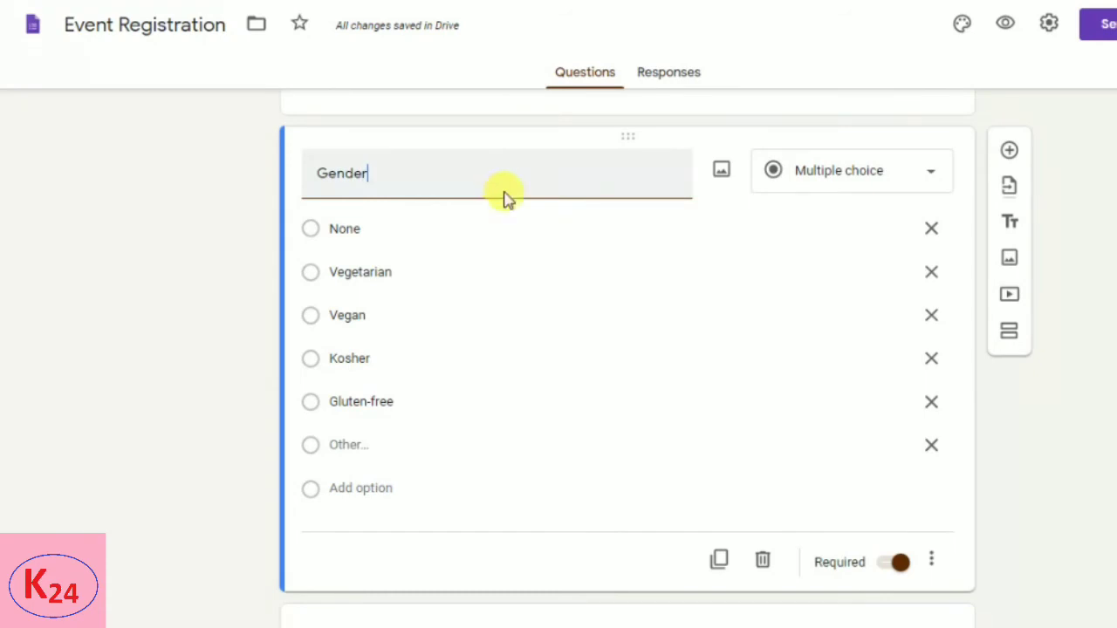
{"action": "left_click", "coordinate": [365, 228]}
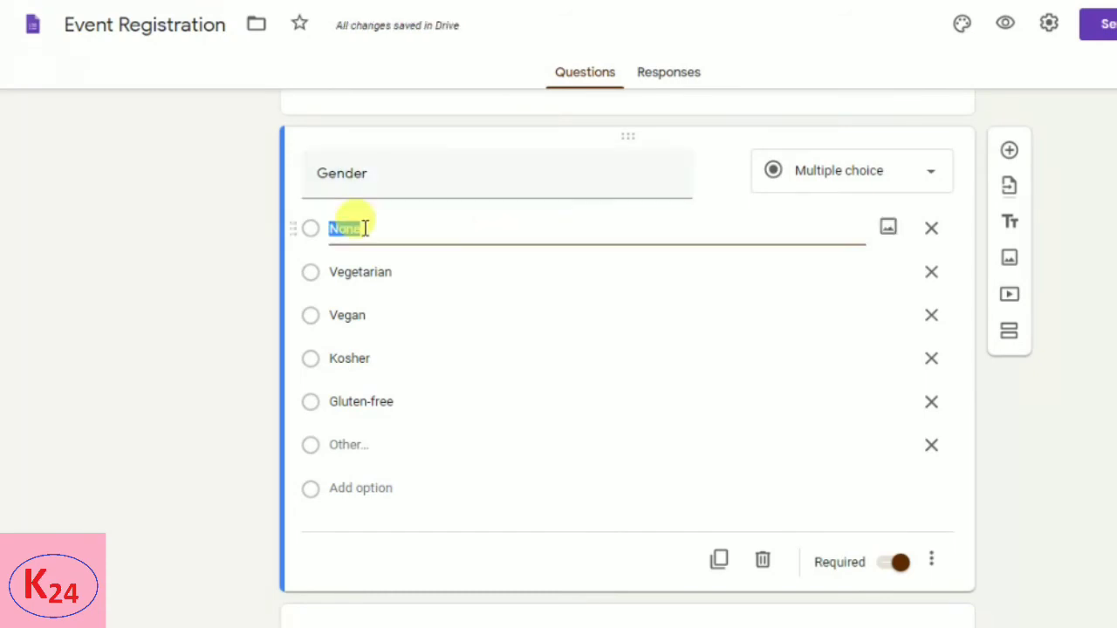
{"action": "type", "text": "Male"}
{"action": "left_click", "coordinate": [401, 269]}
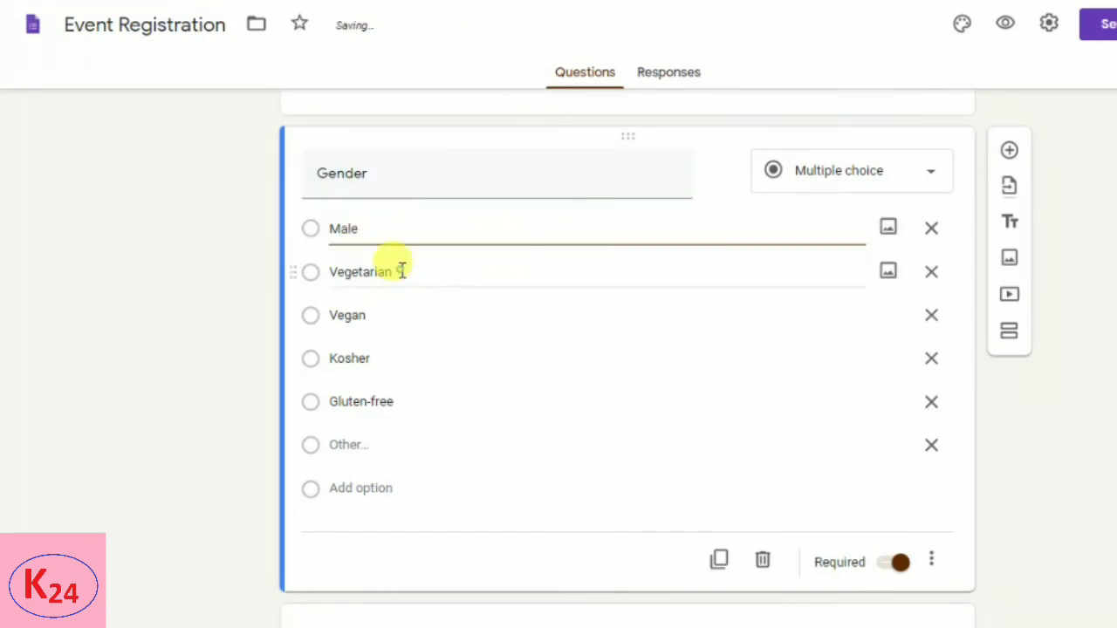
{"action": "type", "text": "Female"}
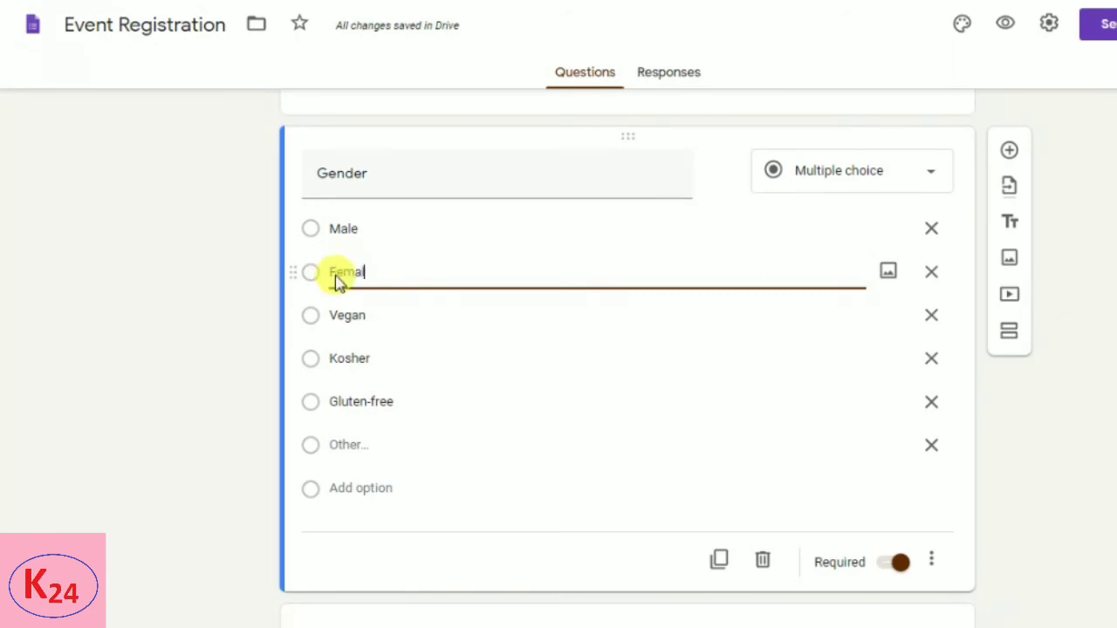
Remove the Vegan, Kosher, Gluten-free and Other options, and add a question below.
{"action": "left_click", "coordinate": [931, 315]}
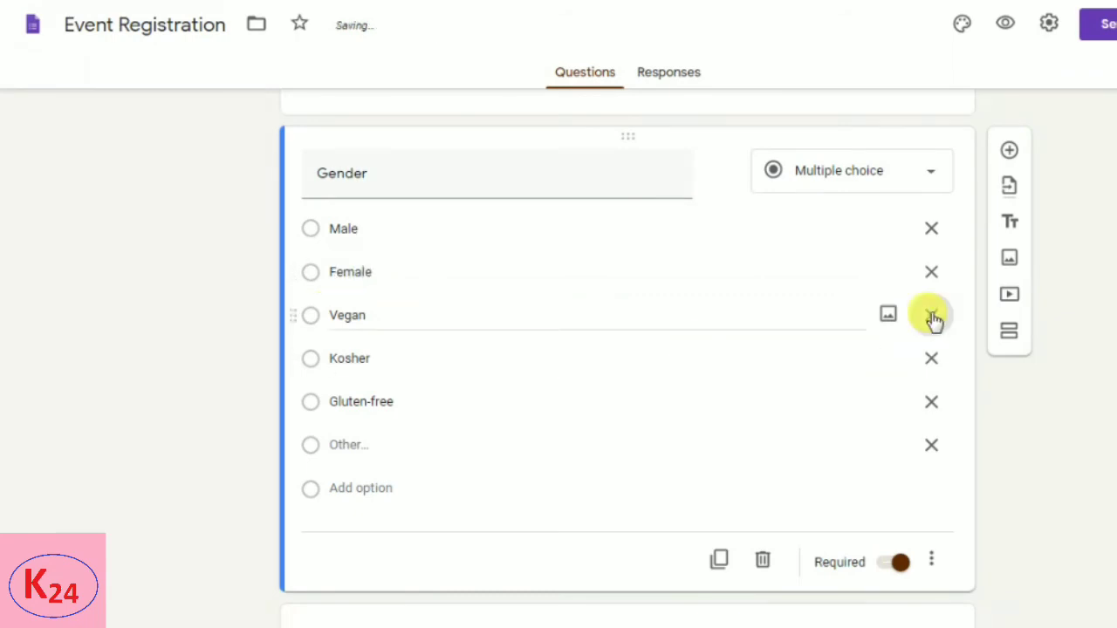
{"action": "left_click", "coordinate": [931, 317]}
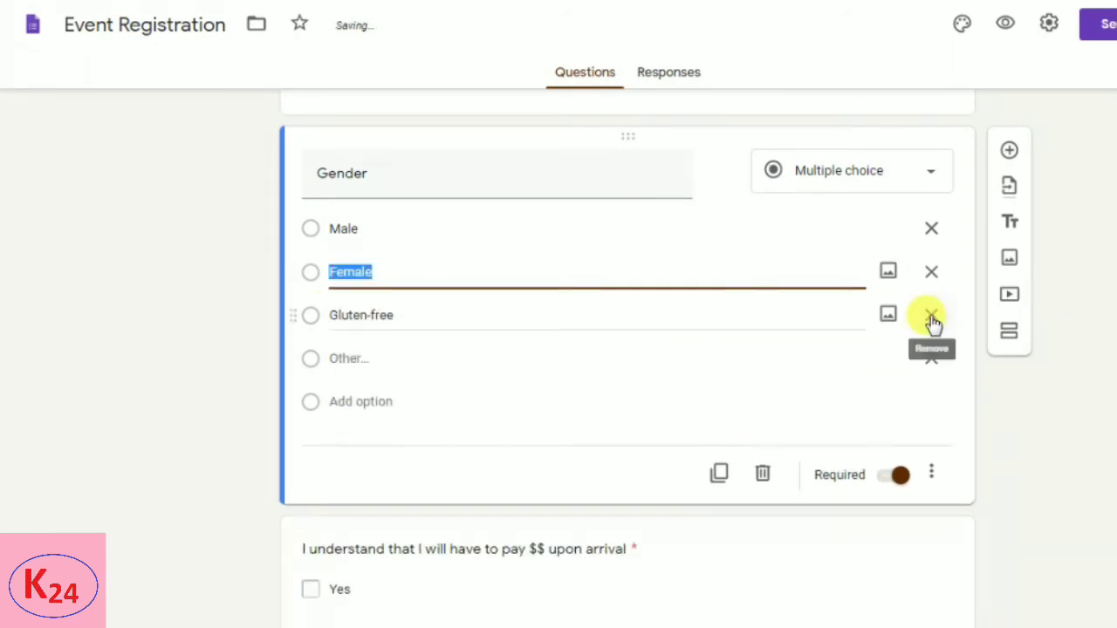
{"action": "left_click", "coordinate": [931, 316]}
{"action": "left_click", "coordinate": [931, 319]}
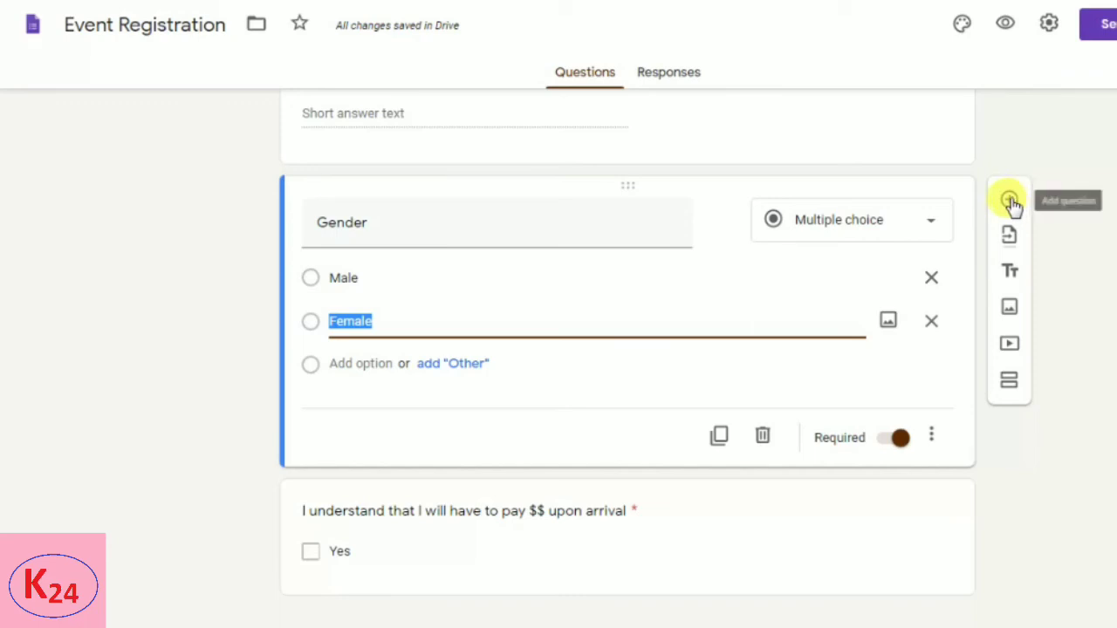
{"action": "left_click", "coordinate": [1009, 203]}
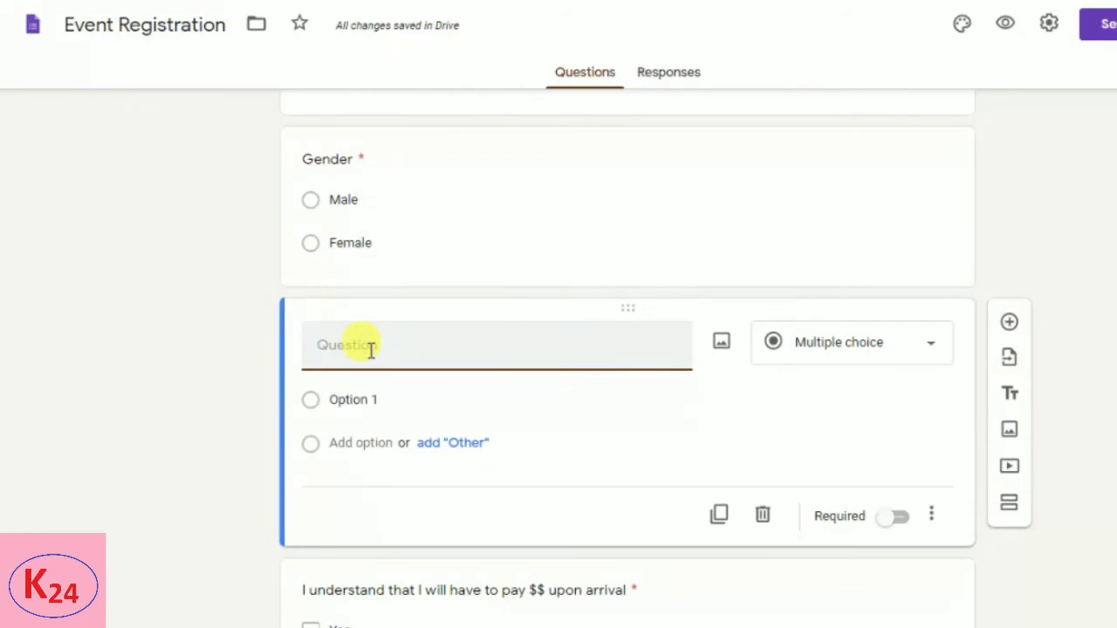
Title the new question 'Qualification' and make it Checkboxes with UG and PG options.
{"action": "type", "text": "Qualifi"}
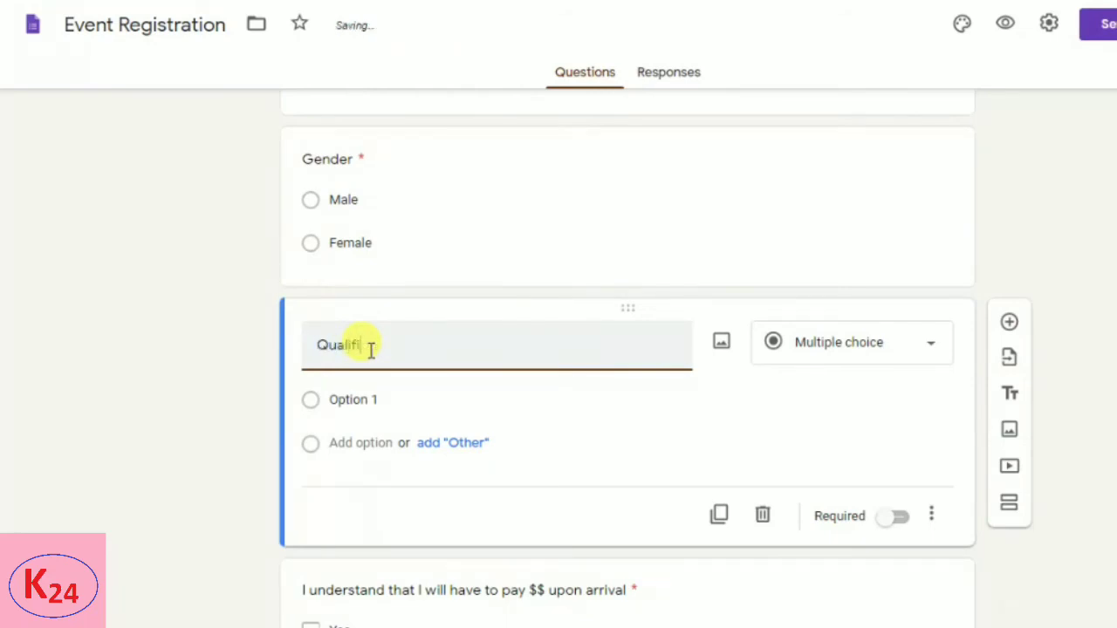
{"action": "type", "text": "cation"}
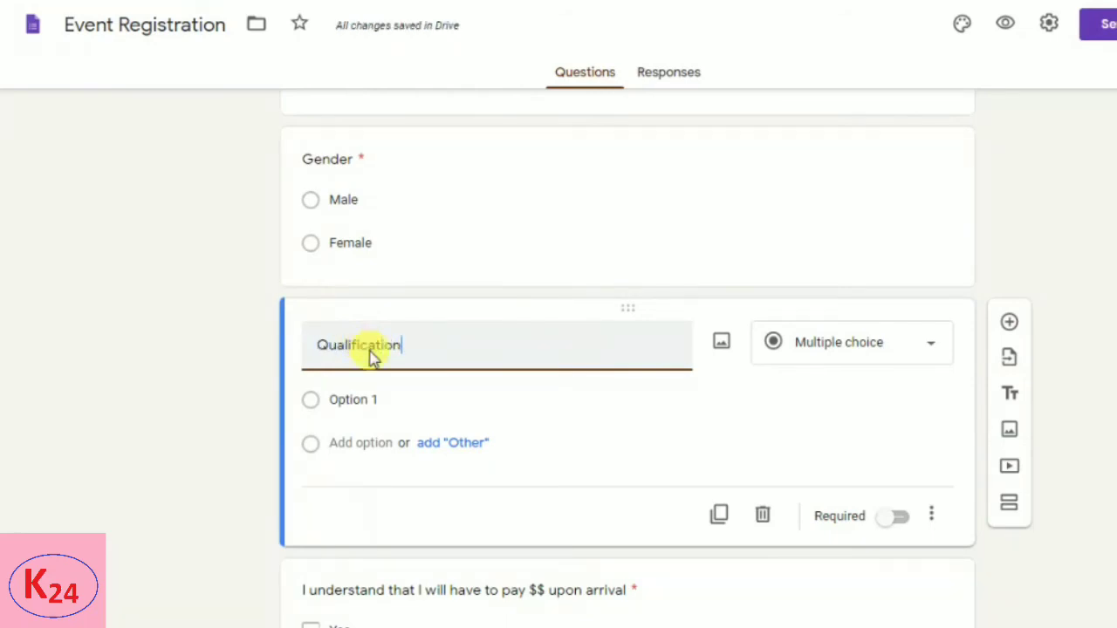
{"action": "left_click", "coordinate": [932, 349]}
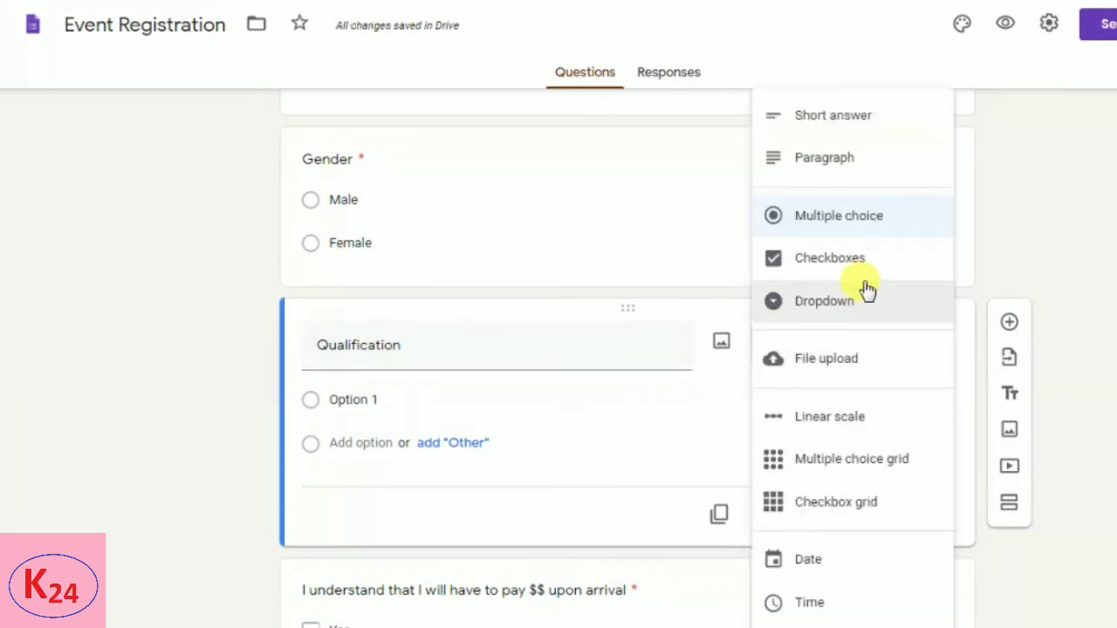
{"action": "left_click", "coordinate": [864, 261]}
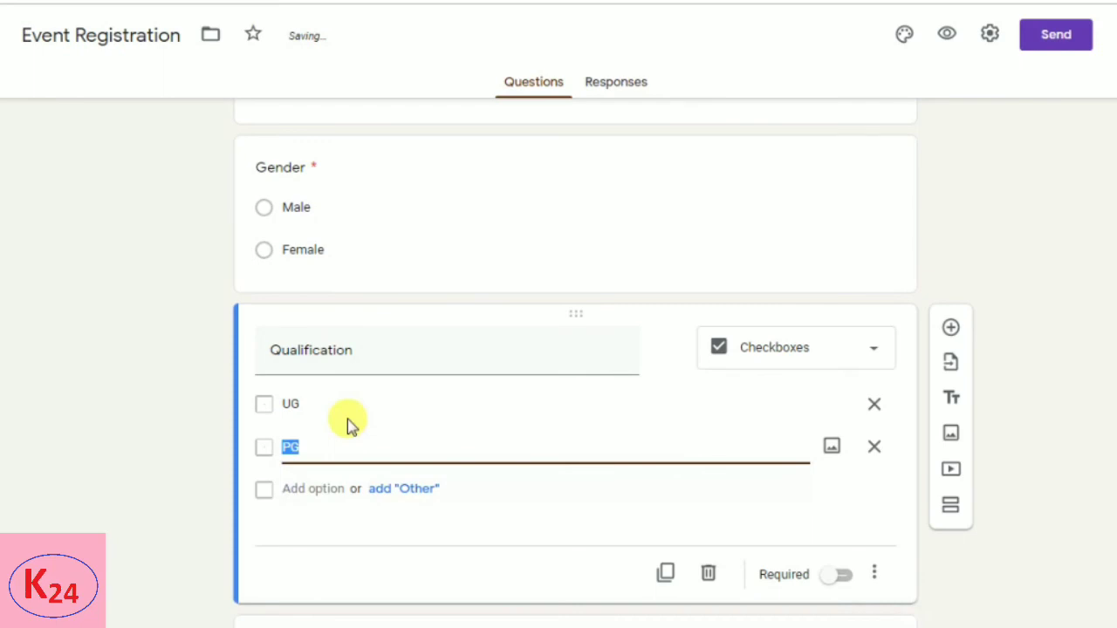
{"action": "scroll", "coordinate": [125, 428], "scroll_direction": "up", "scroll_amount": 4}
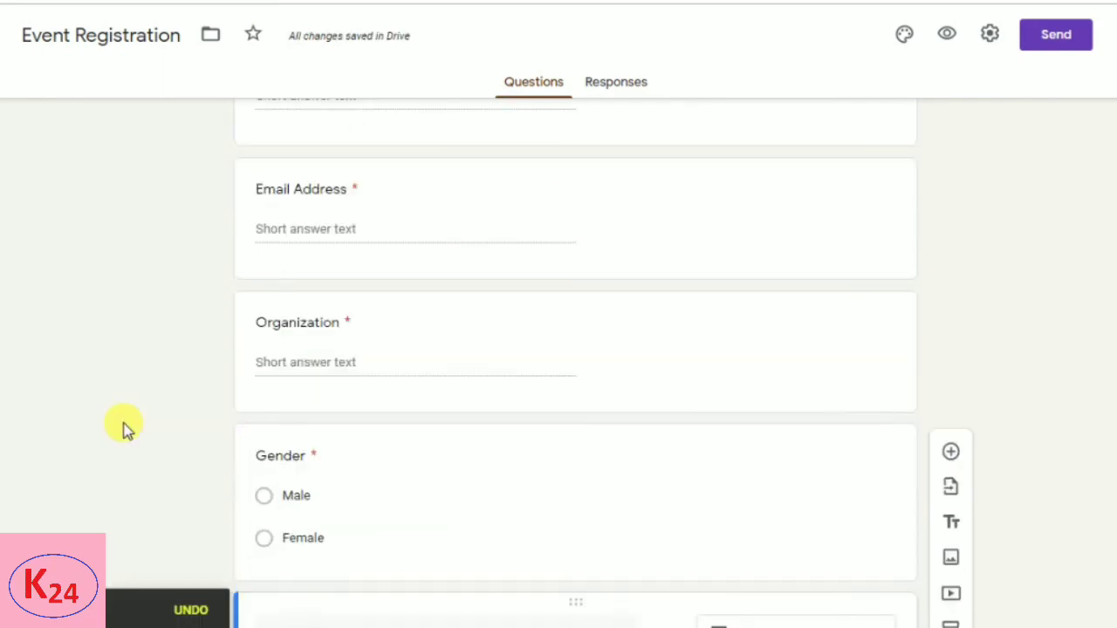
{"action": "scroll", "coordinate": [172, 416], "scroll_direction": "up", "scroll_amount": 2}
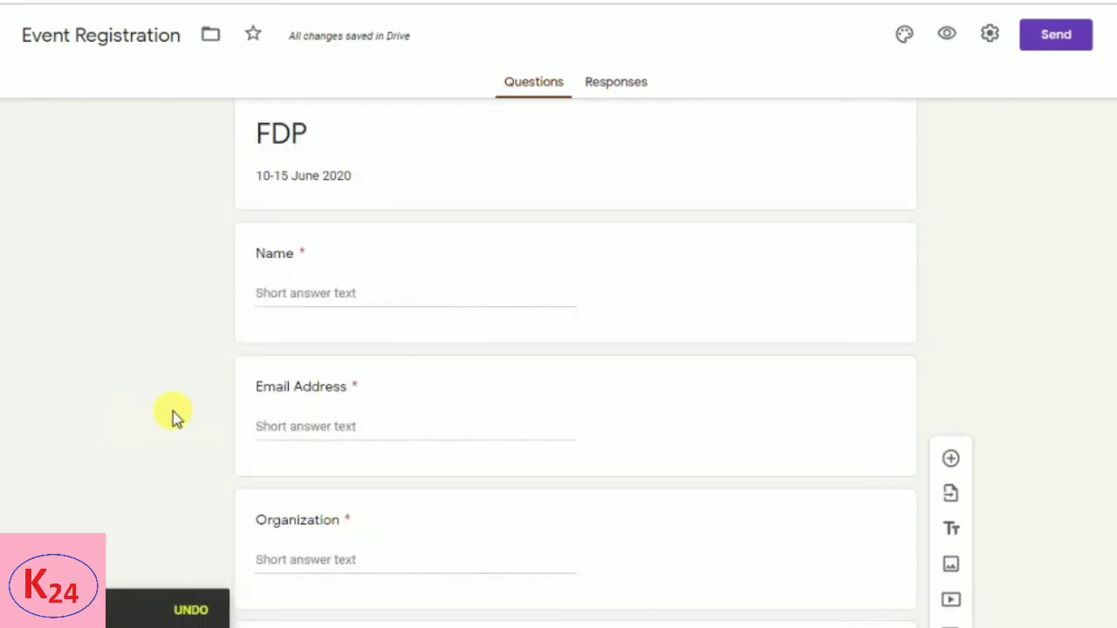
Email the FDP form to the suggested contact entered as recipient.
{"action": "left_click", "coordinate": [1064, 45]}
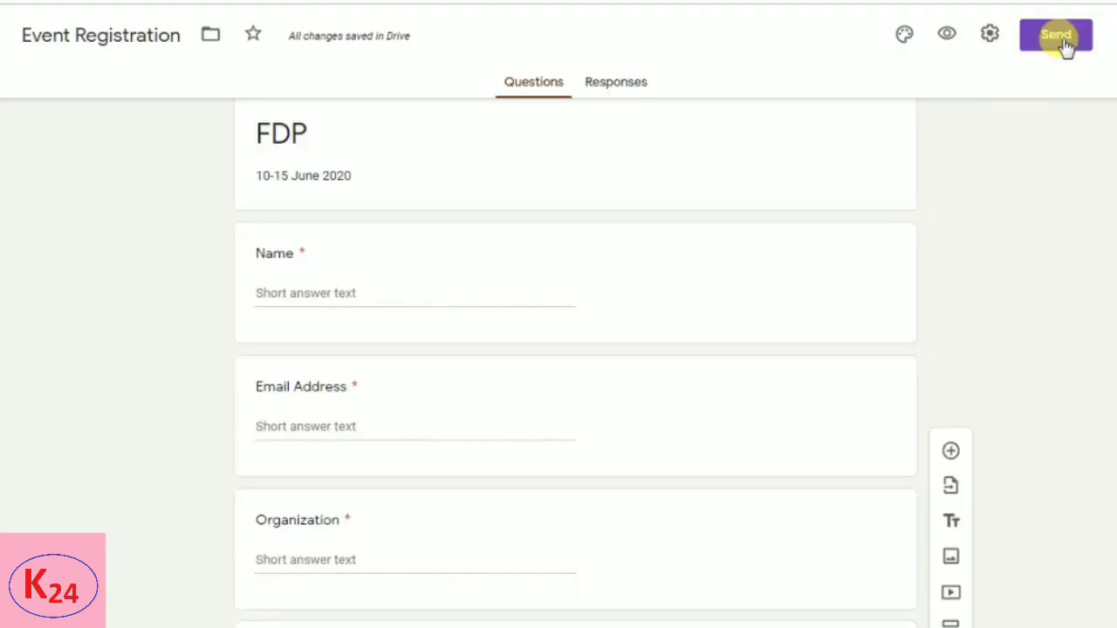
{"action": "left_click", "coordinate": [1065, 46]}
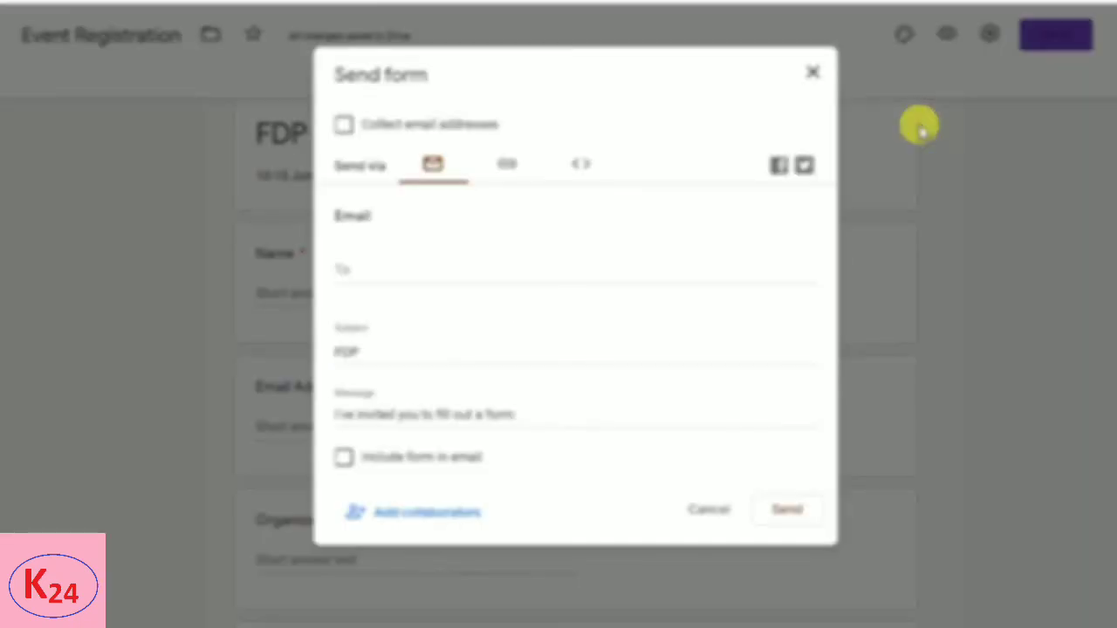
{"action": "left_click", "coordinate": [349, 263]}
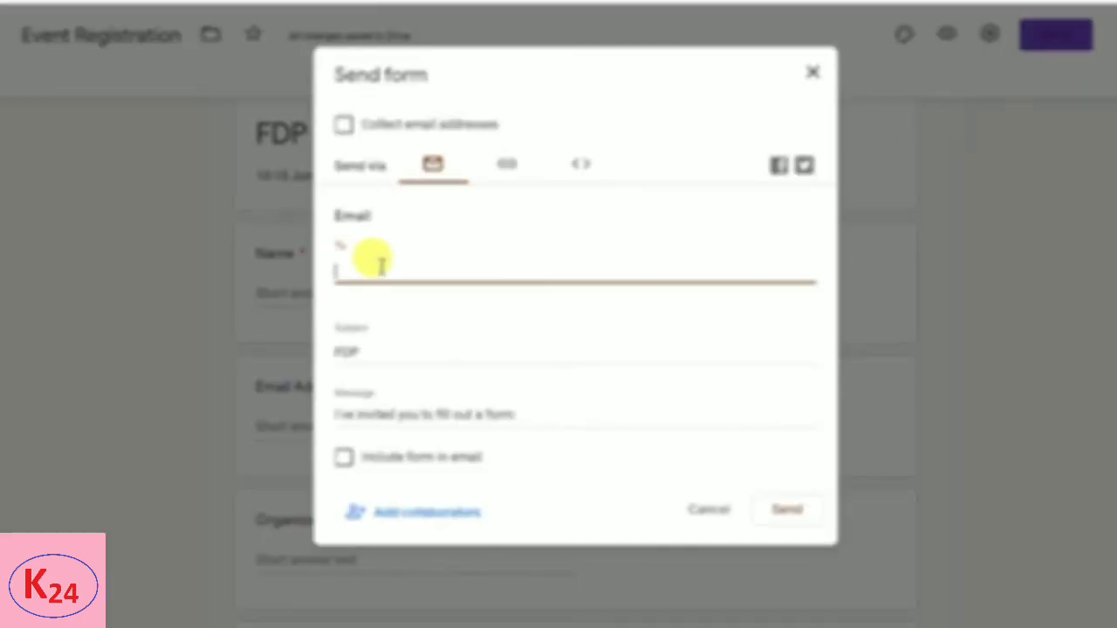
{"action": "type", "text": "man"}
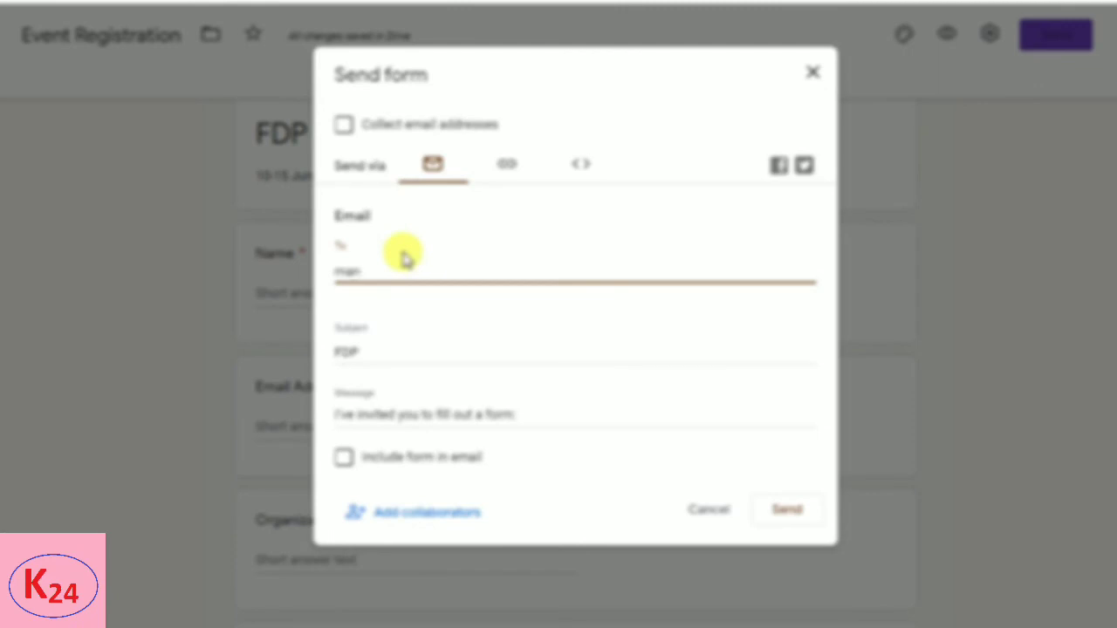
{"action": "type", "text": "oharank"}
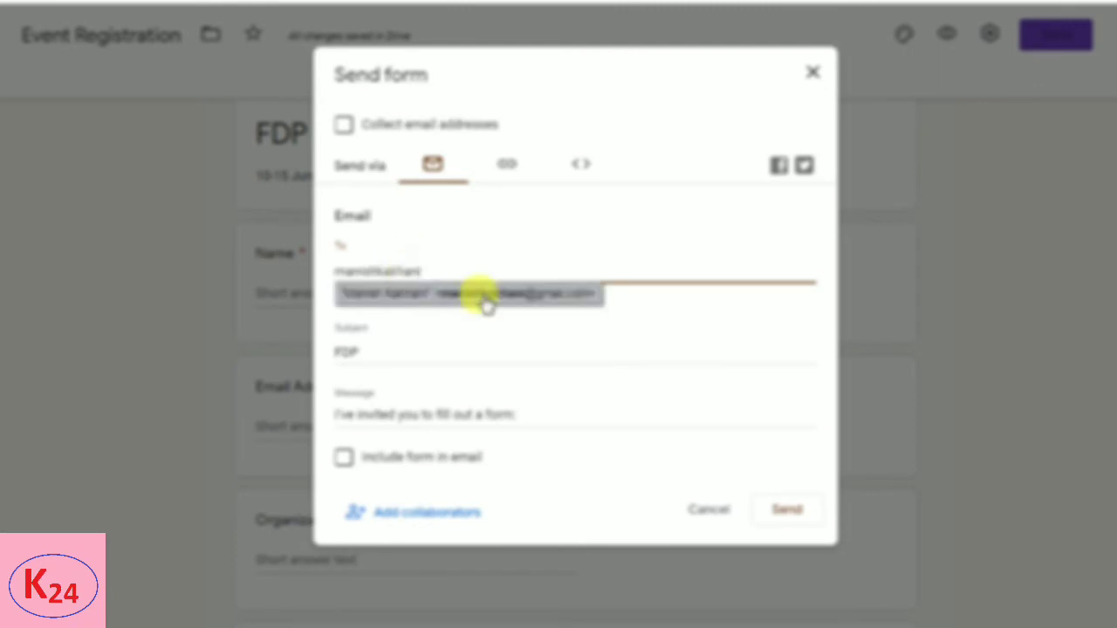
{"action": "left_click", "coordinate": [483, 296]}
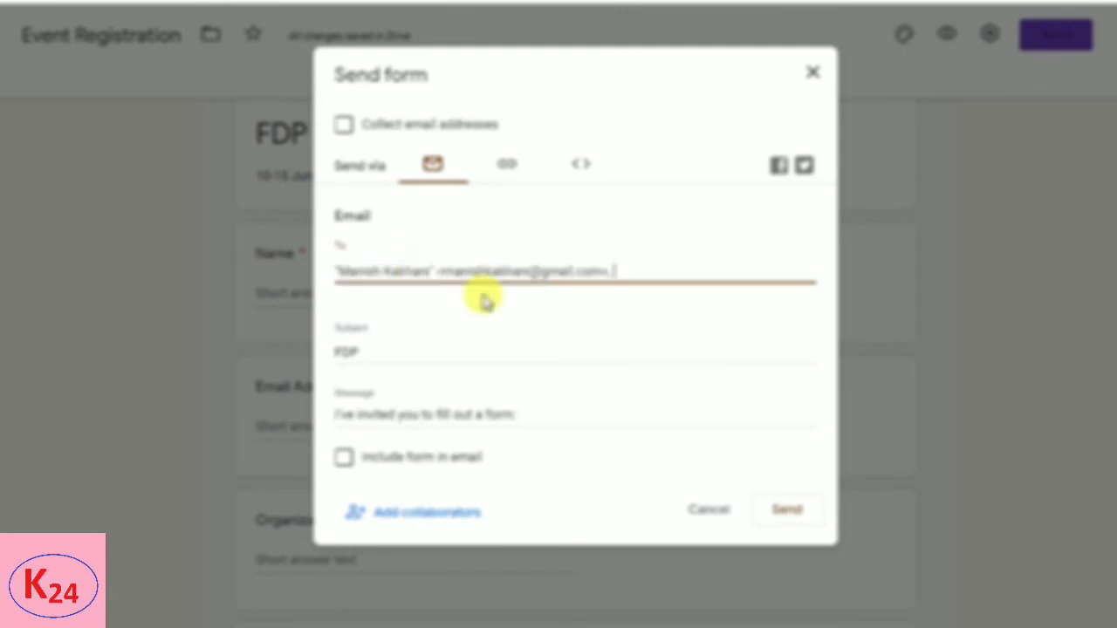
{"action": "left_click", "coordinate": [775, 508]}
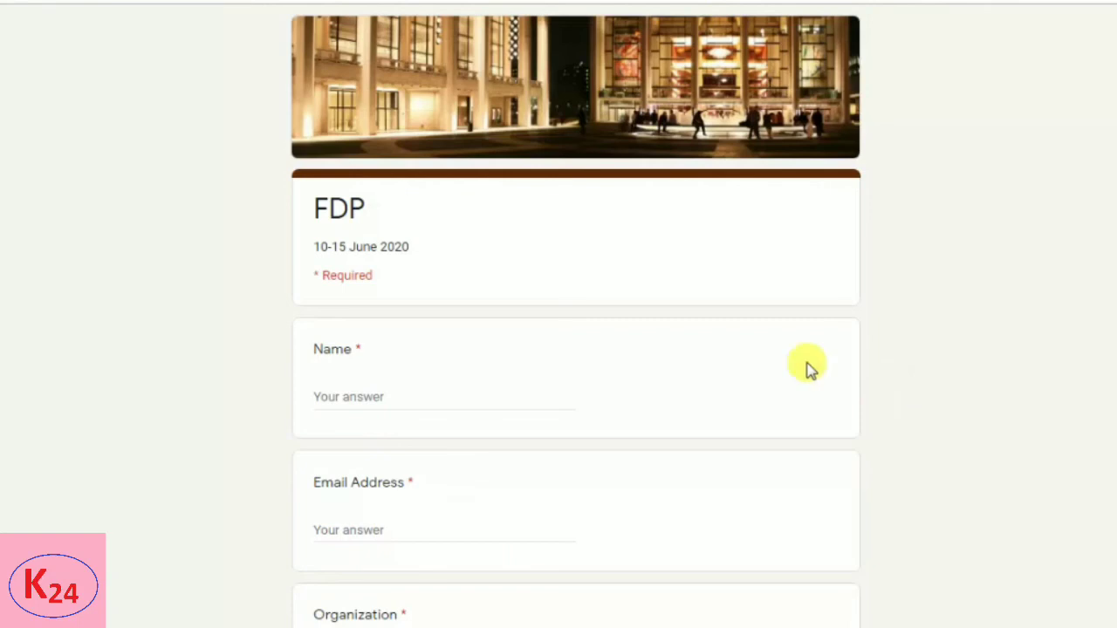
{"action": "scroll", "coordinate": [807, 366], "scroll_direction": "down", "scroll_amount": 5}
{"action": "scroll", "coordinate": [807, 366], "scroll_direction": "down", "scroll_amount": 1}
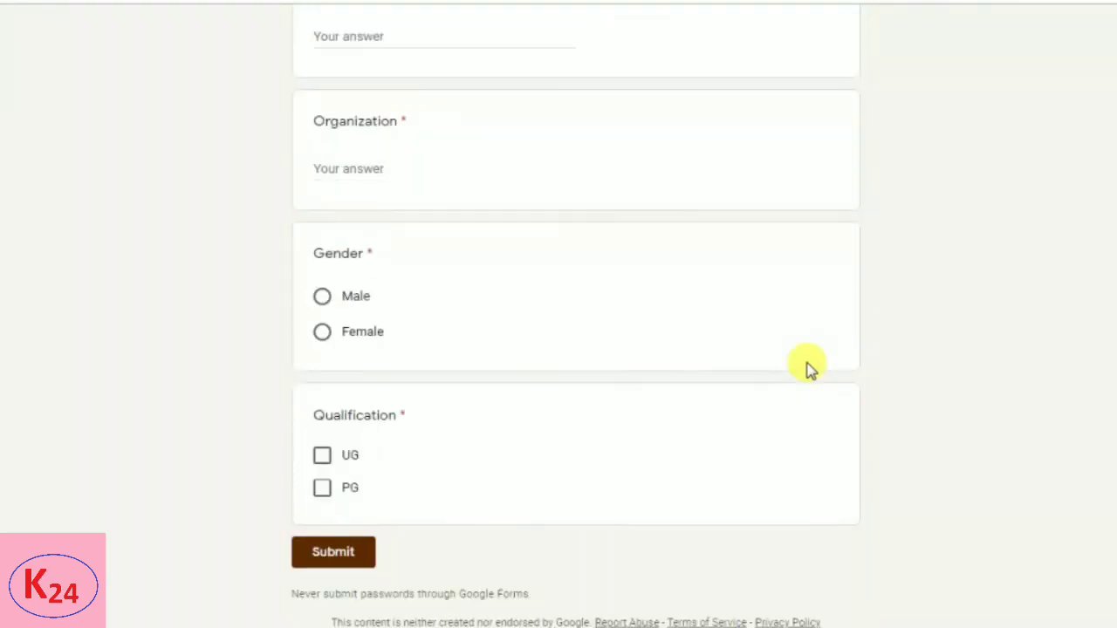
{"action": "scroll", "coordinate": [807, 366], "scroll_direction": "up", "scroll_amount": 6}
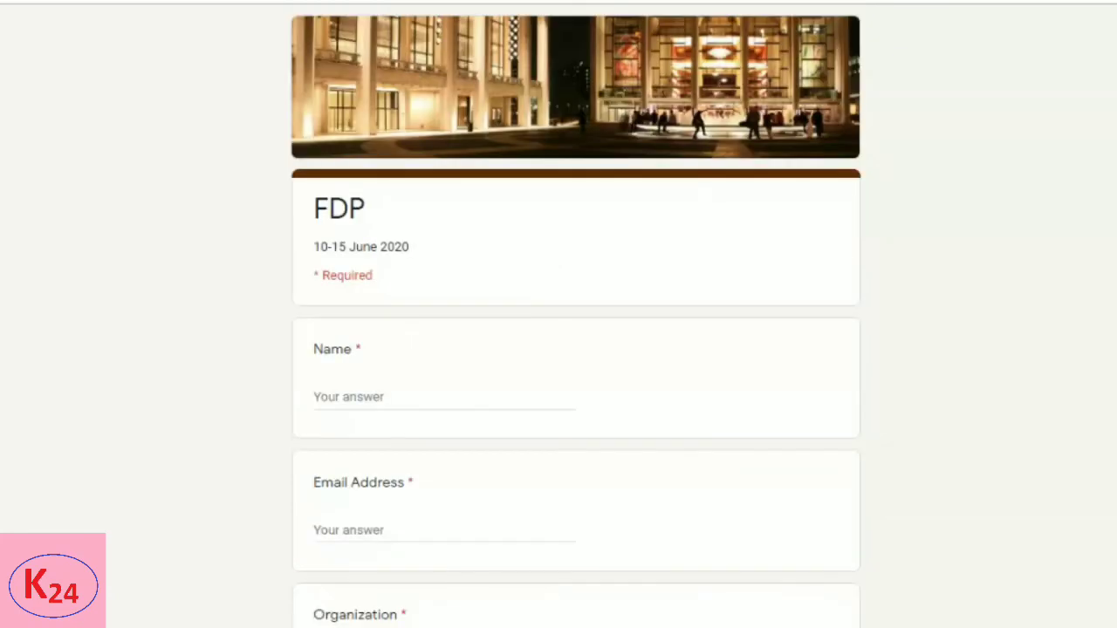